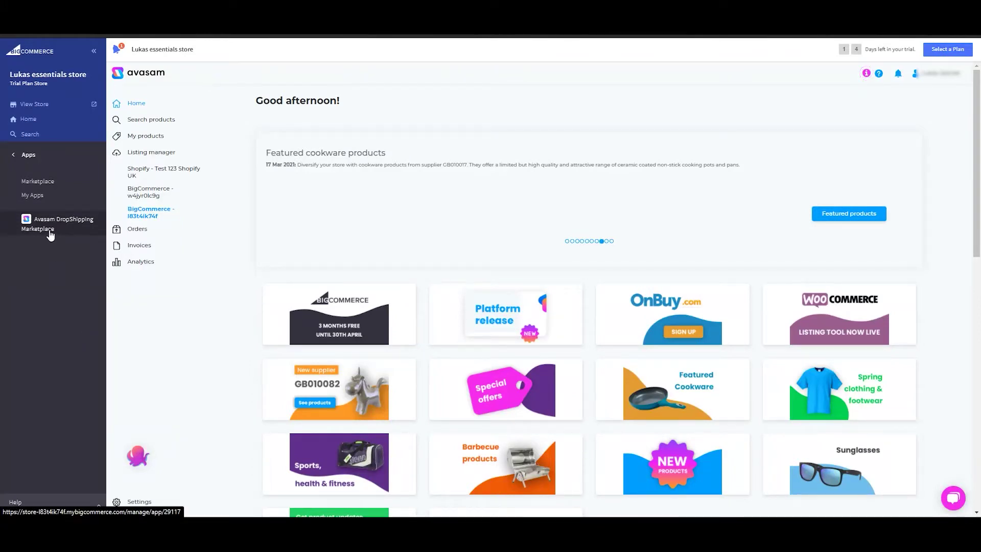
Open Avasam's Listing Manager from the left sidebar of the home dashboard
left_click(146, 158)
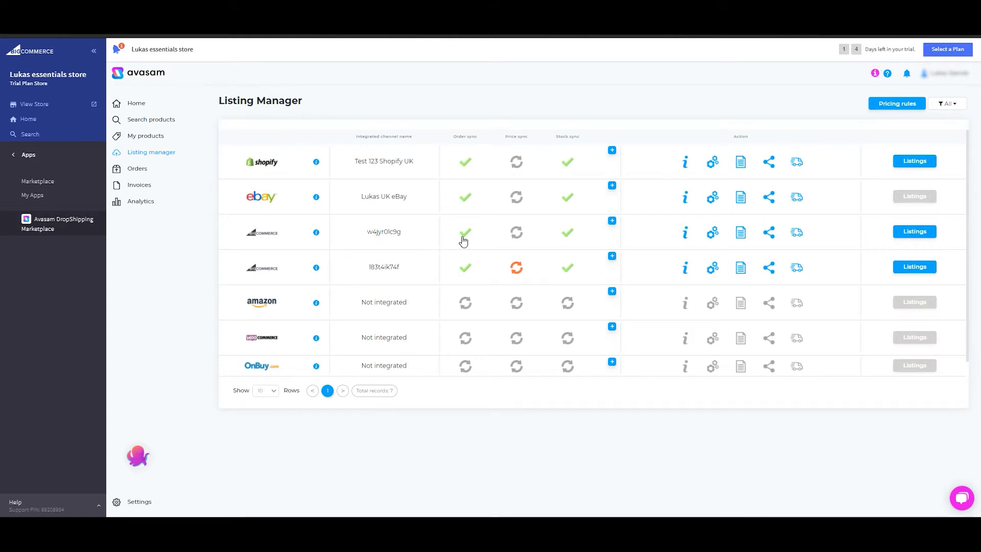
Expand the w4jyr0lc9g BigCommerce row to show its 15/04/2021 order and stock updates
left_click(612, 221)
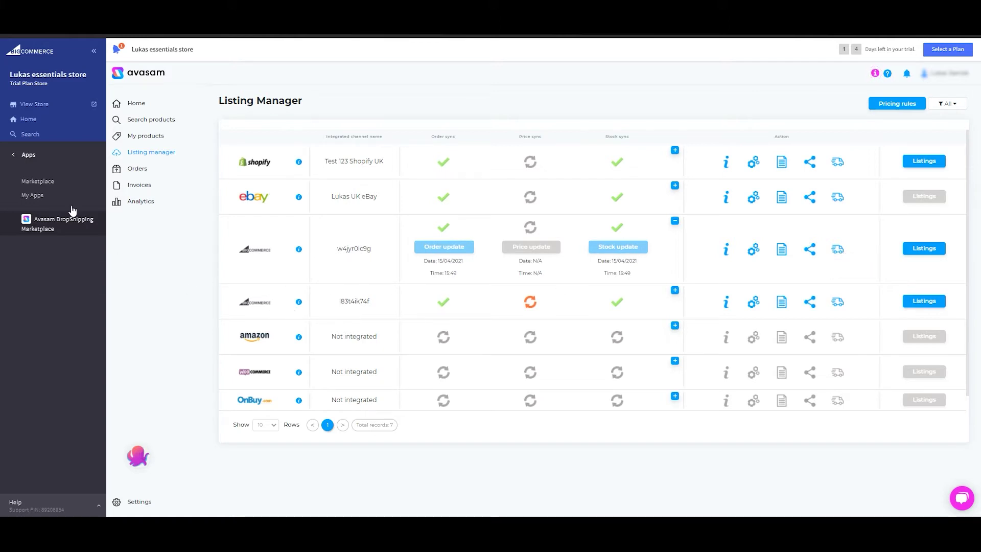
Open the BigCommerce l83t4ik74f listings and check its Stock, Category, Price, Mapped and Variation filters
mouse_move(144, 160)
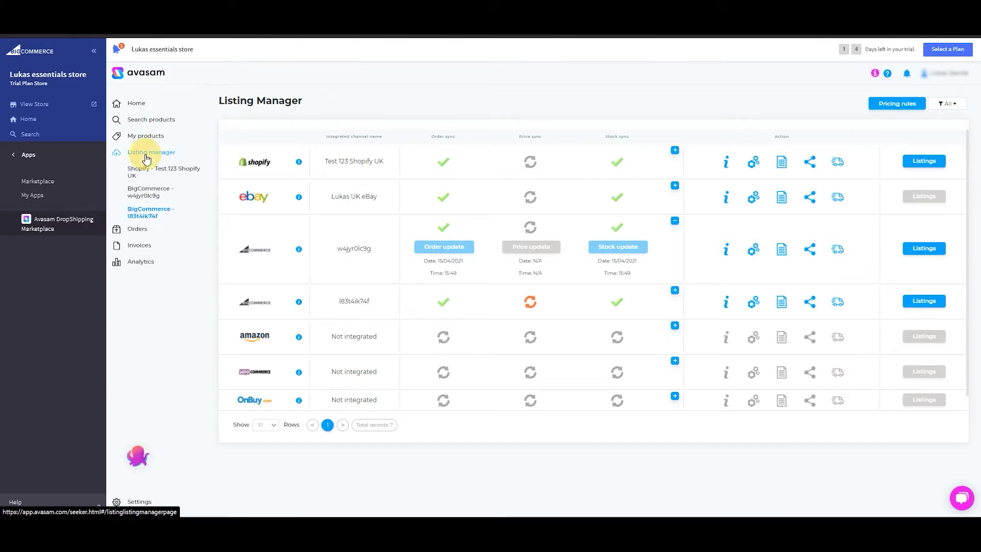
left_click(142, 215)
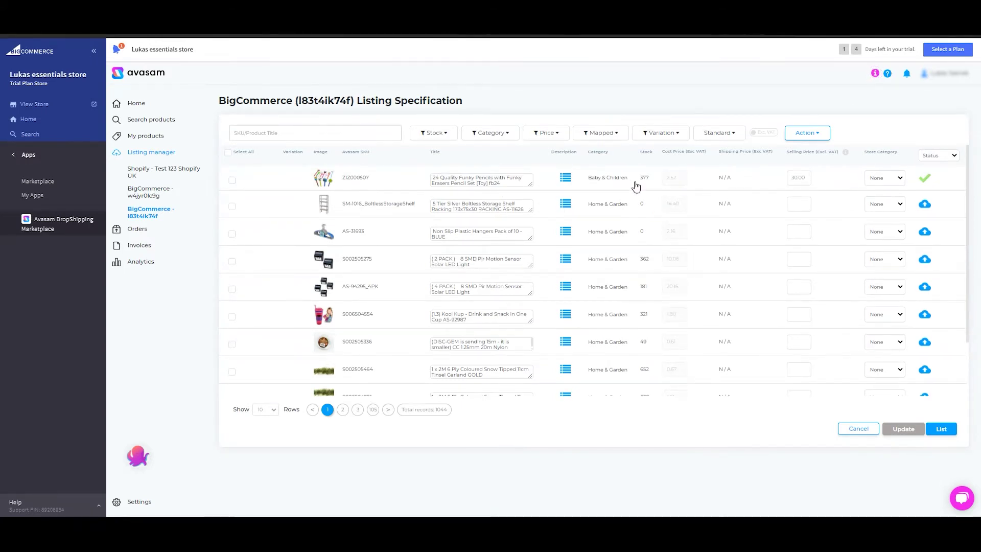
left_click(432, 140)
left_click(492, 134)
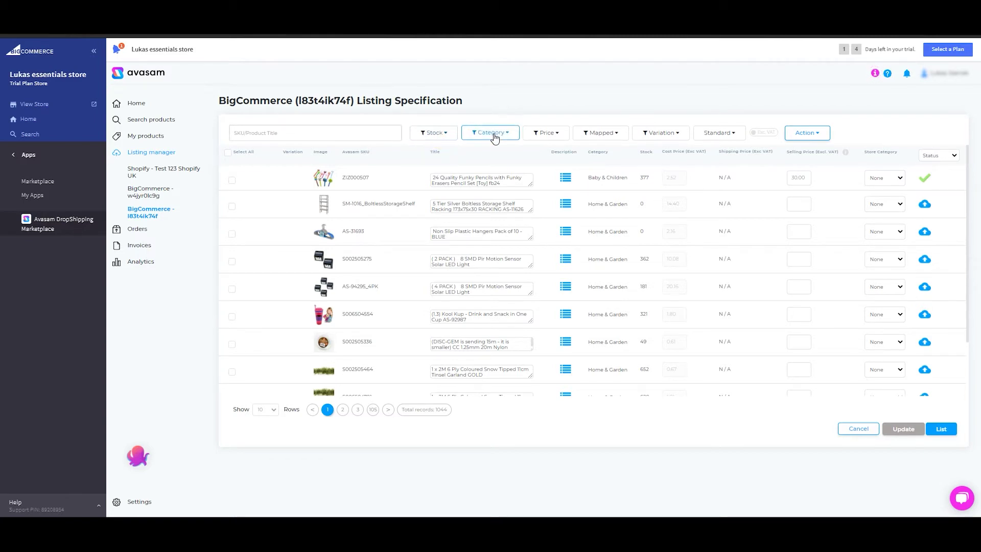
left_click(546, 138)
left_click(615, 137)
left_click(677, 137)
Switch the product table to Standard Tracked shipping and show prices including VAT
left_click(736, 136)
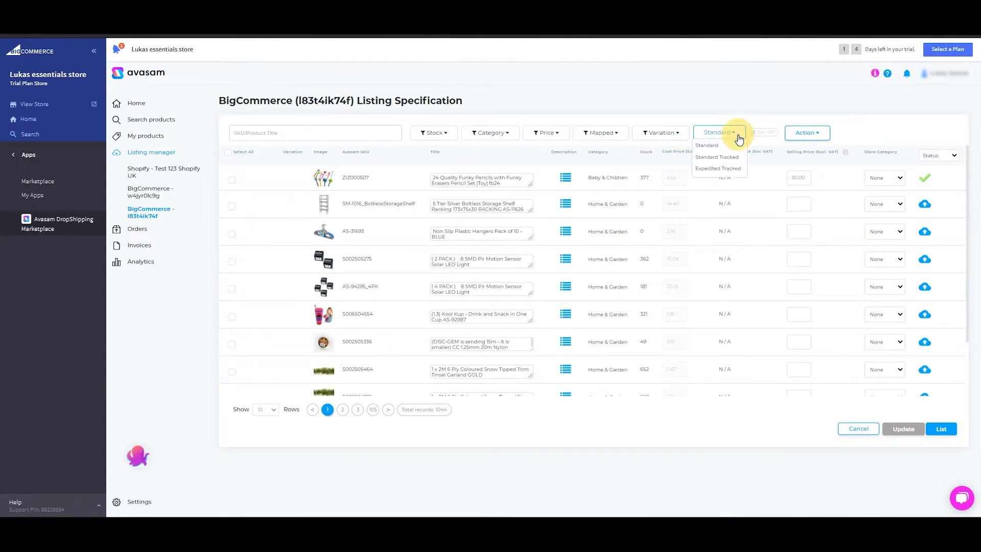
left_click(720, 157)
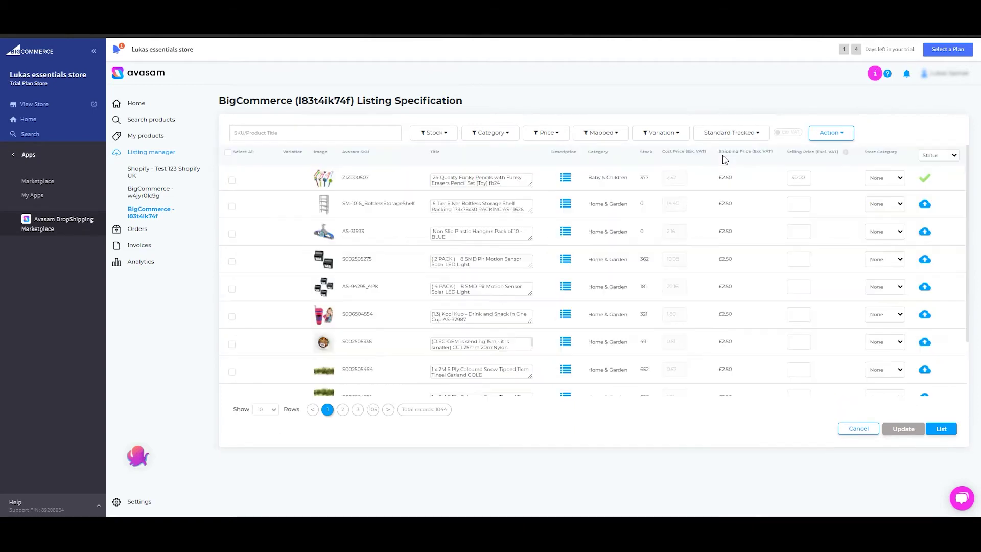
left_click(790, 133)
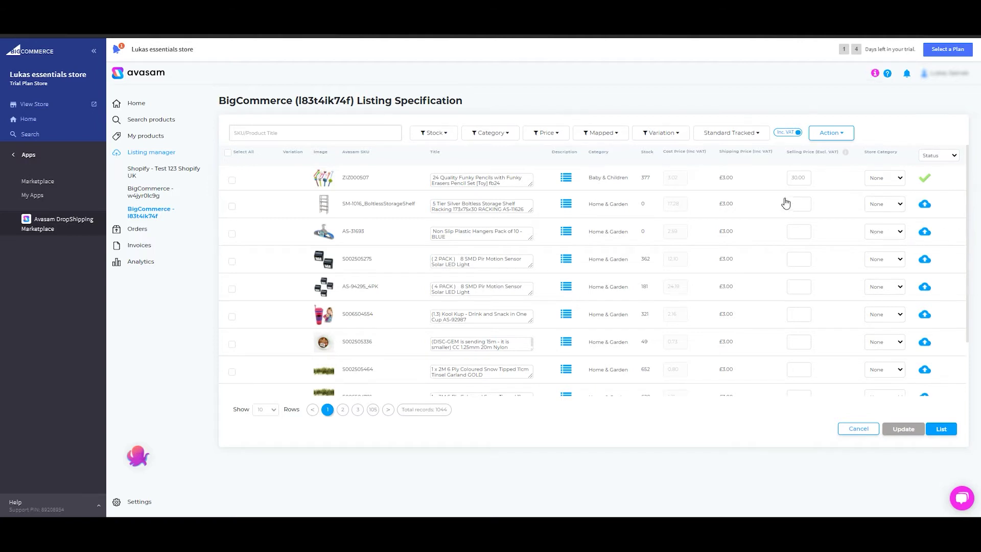
mouse_move(846, 156)
Review the store's tax settings under Store Setup > Tax
left_click(28, 119)
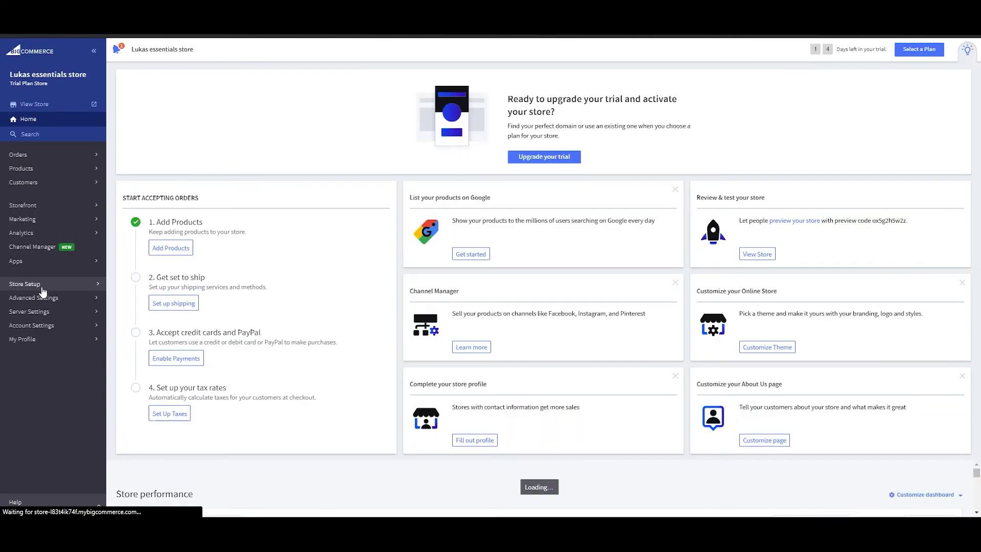
left_click(43, 286)
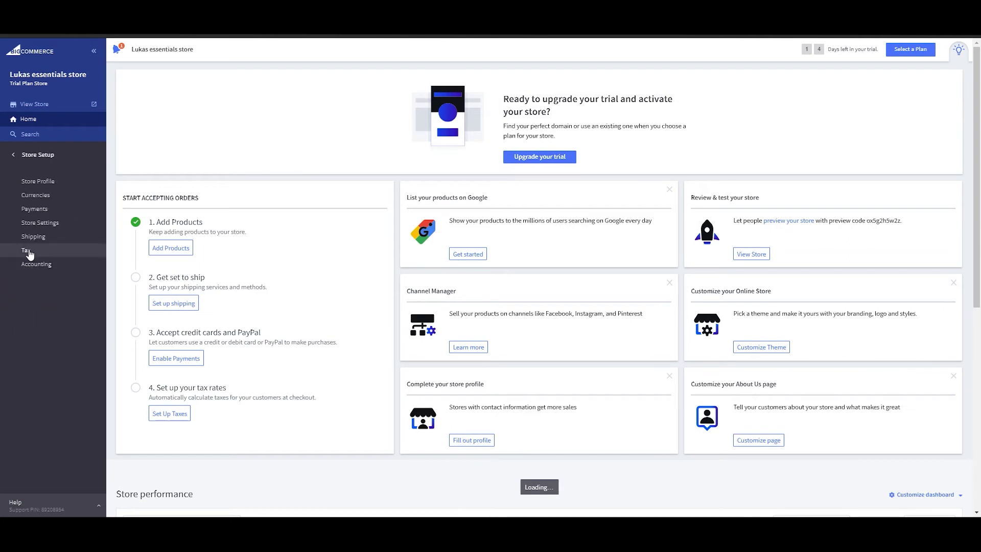
left_click(29, 250)
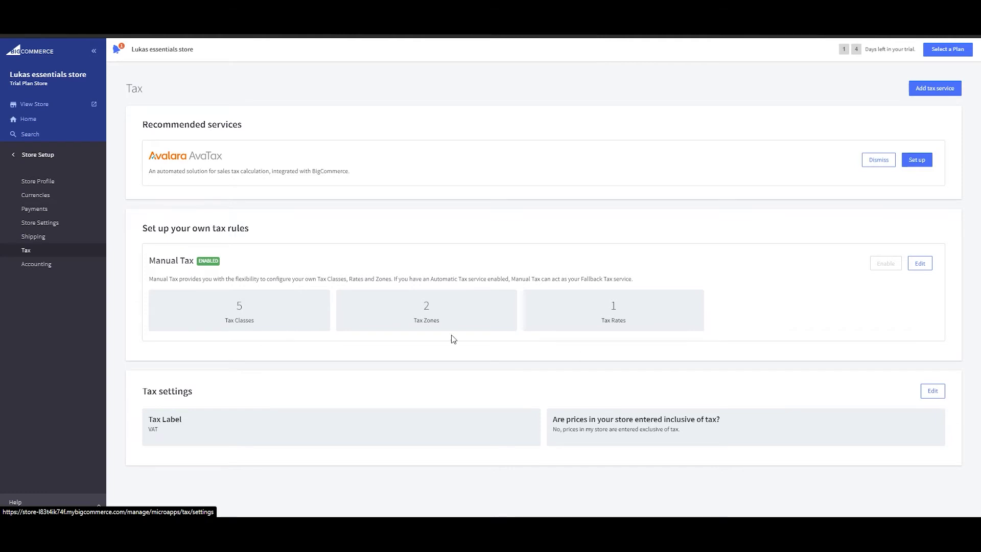
Reopen the Avasam DropShipping app, accept cookies, and open the l83t4ik74f listings
left_click(29, 125)
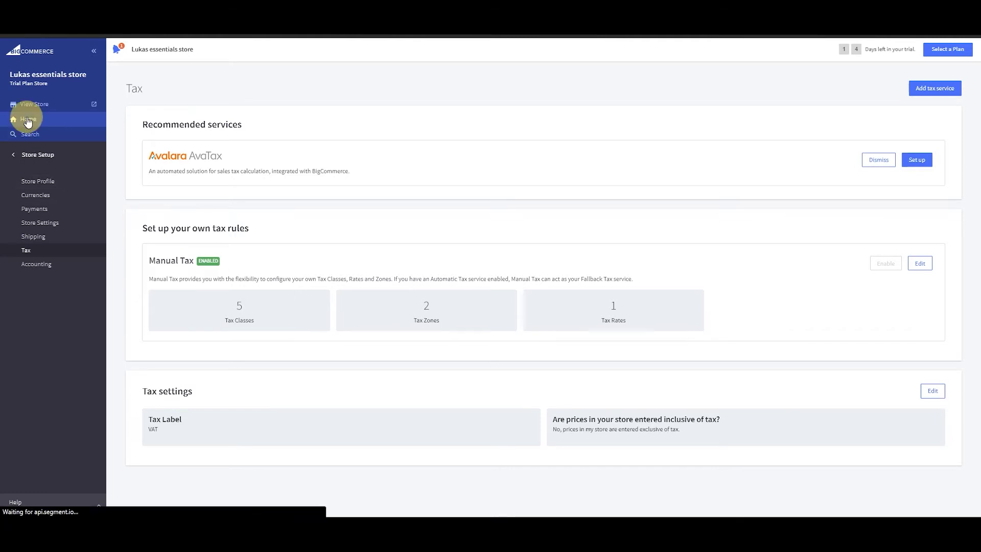
left_click(37, 261)
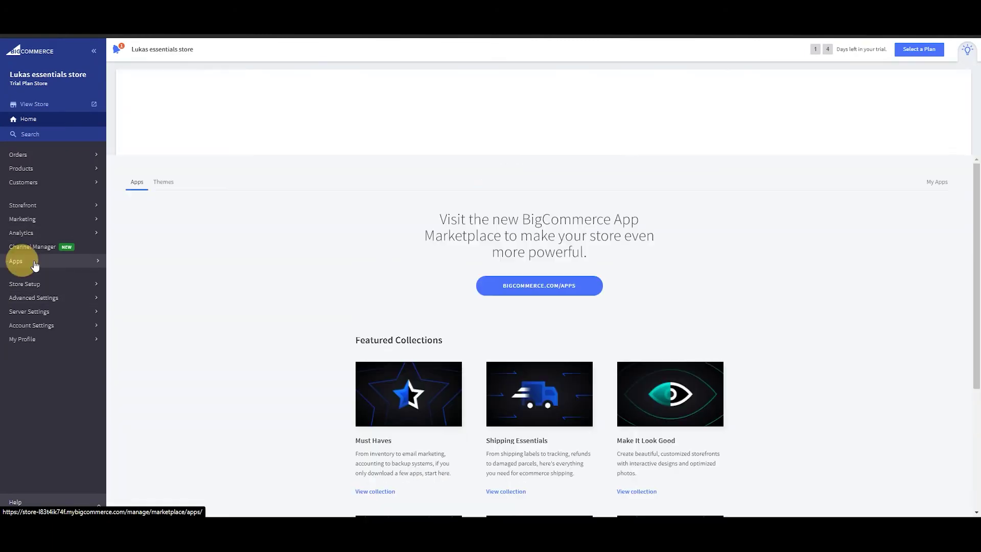
left_click(100, 261)
left_click(61, 228)
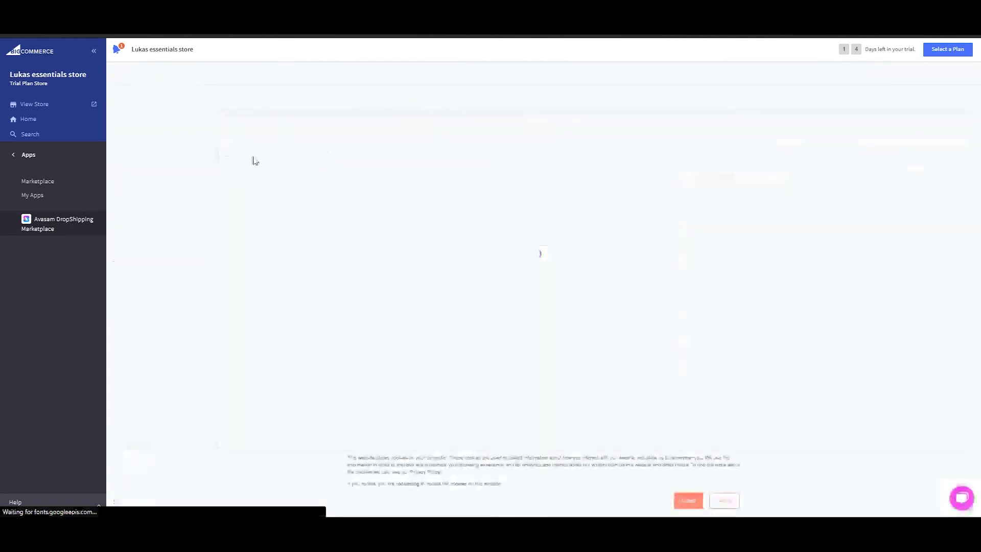
left_click(688, 506)
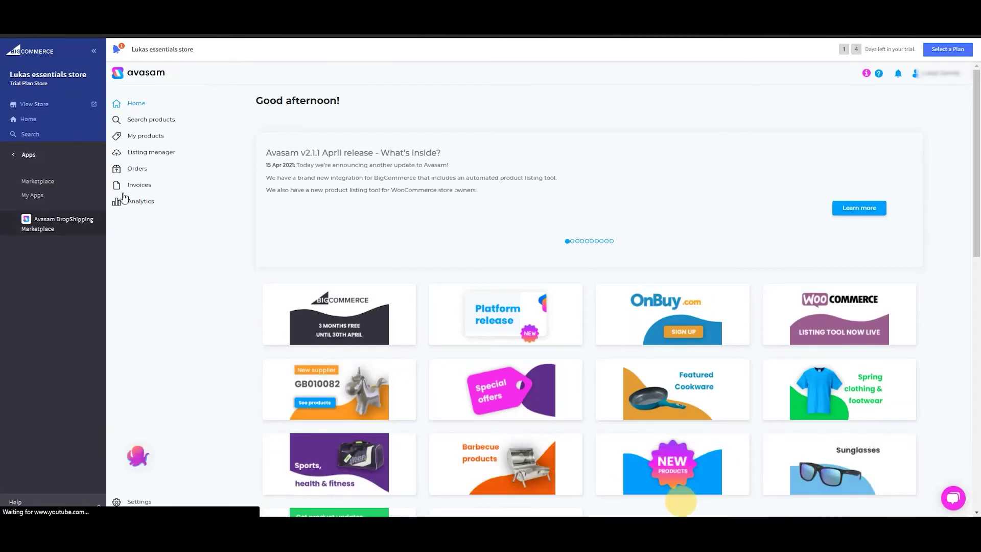
left_click(152, 153)
left_click(153, 210)
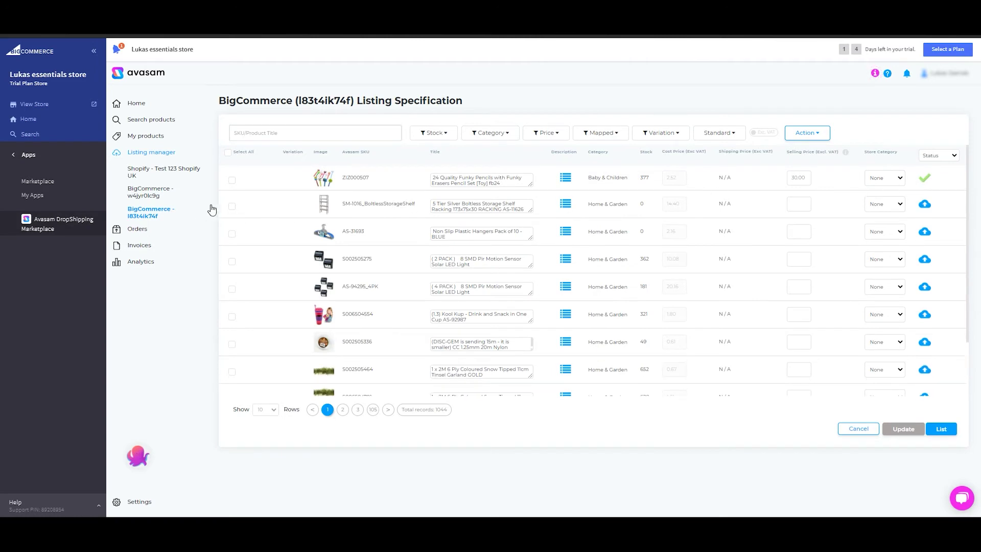
Tick the 2 PACK and 4 PACK 8 SMD solar LED lights for listing
left_click(232, 263)
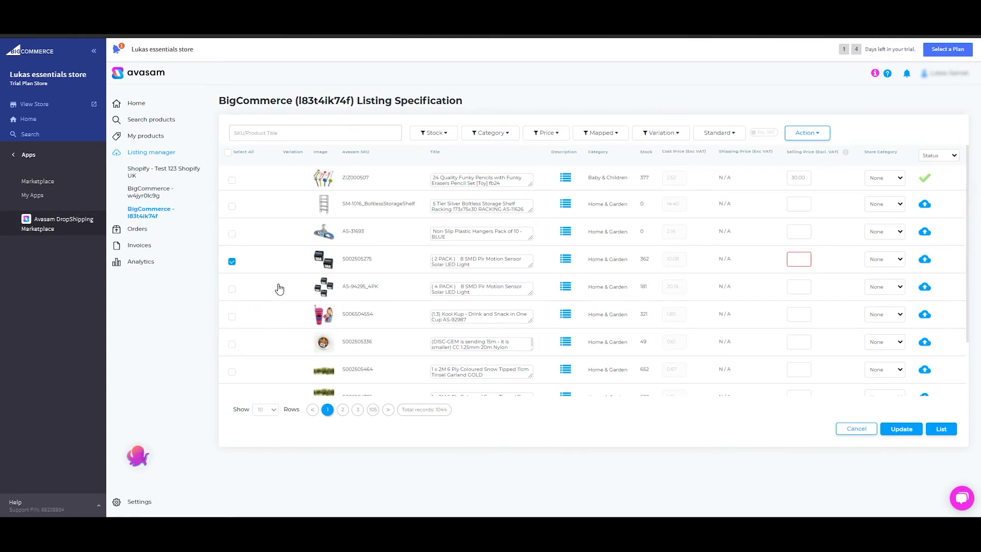
left_click(233, 292)
scroll(306, 277, "down", 2)
scroll(307, 279, "up", 2)
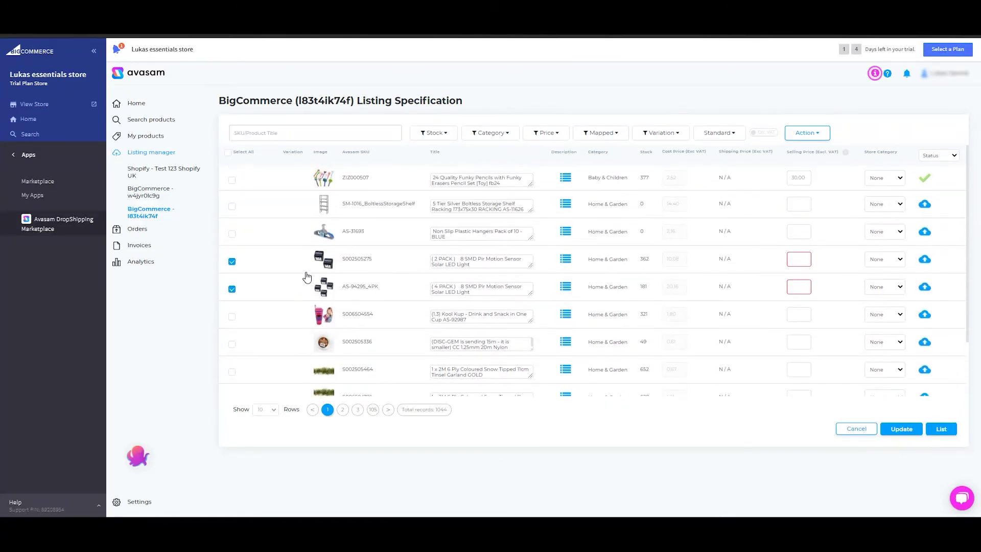
Review the 2 PACK product's description and cancel without changes
double_click(468, 260)
left_click(565, 259)
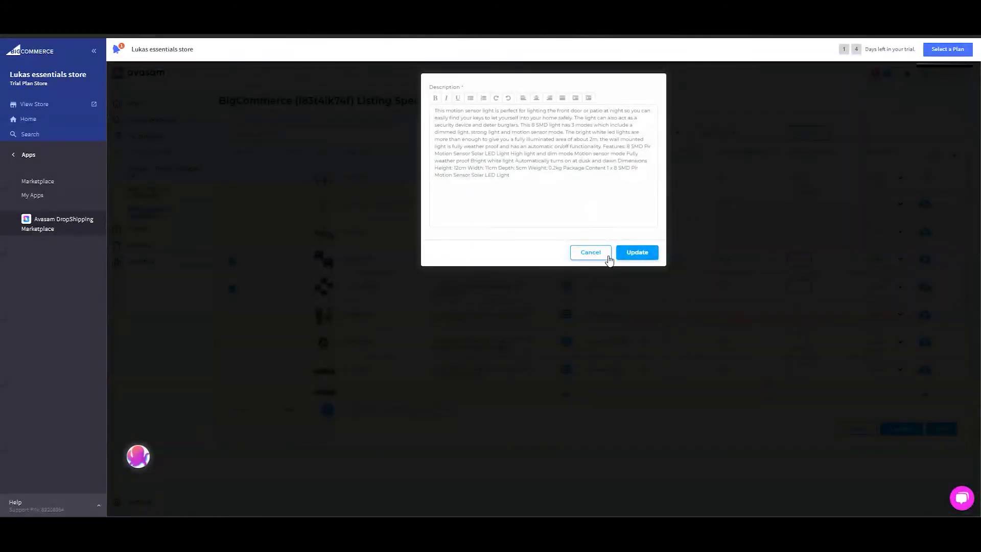
left_click(592, 254)
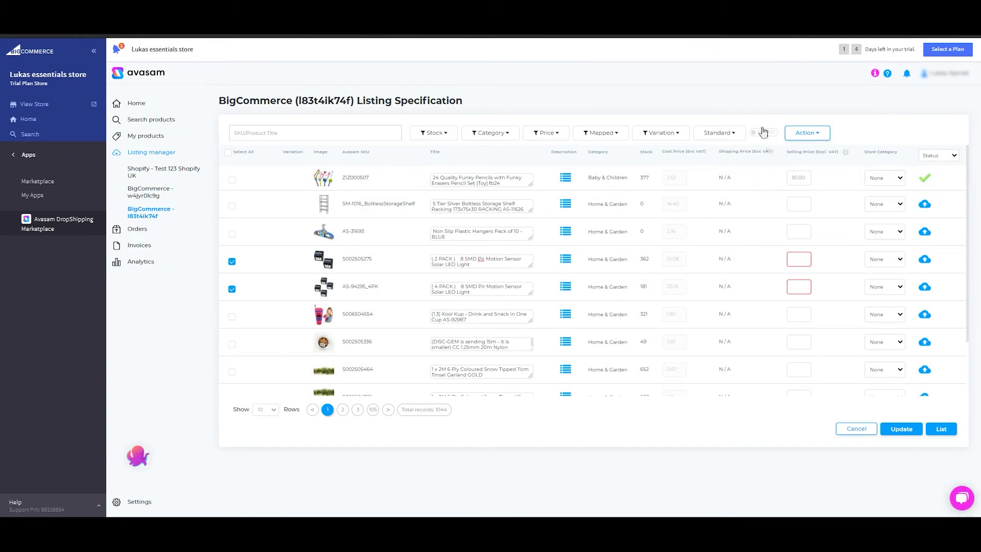
Choose Standard Tracked shipping and select the 2 PACK selling price field
left_click(720, 134)
left_click(713, 164)
left_click(805, 260)
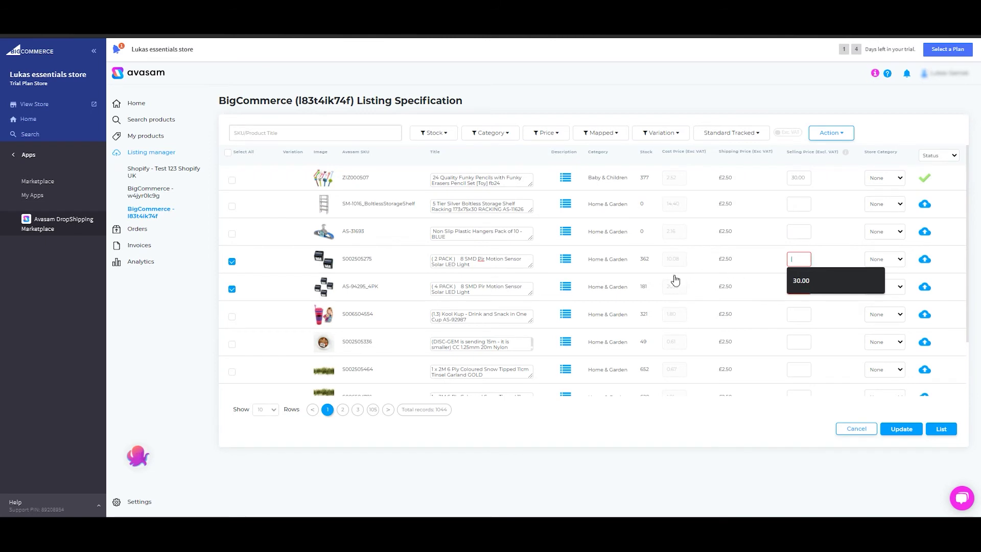
Check the Pricing rules in Avasam settings, then return to the l83t4ik74f listing table
left_click(137, 504)
left_click(305, 110)
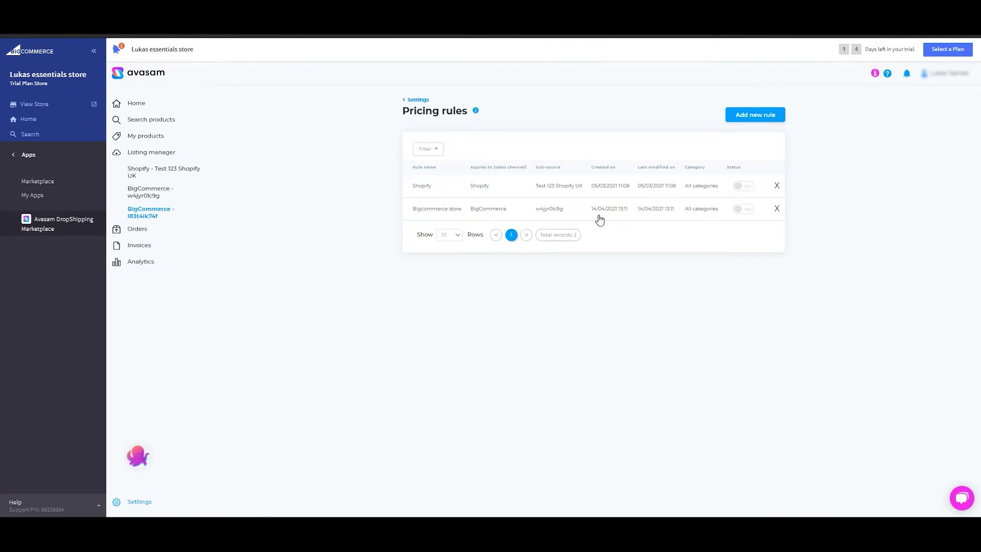
left_click(148, 211)
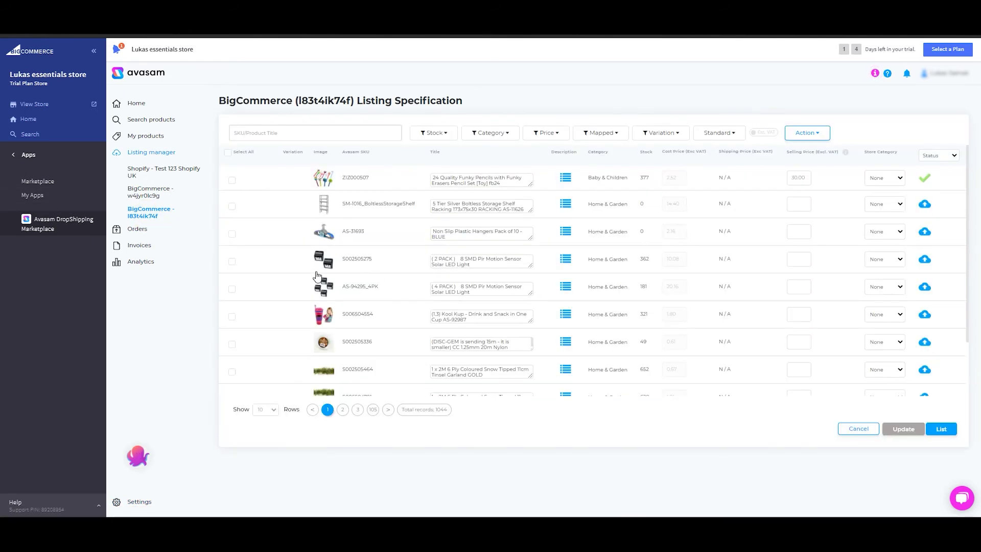
Tick both solar light rows and set their shipping to Standard Tracked
left_click(231, 261)
left_click(231, 289)
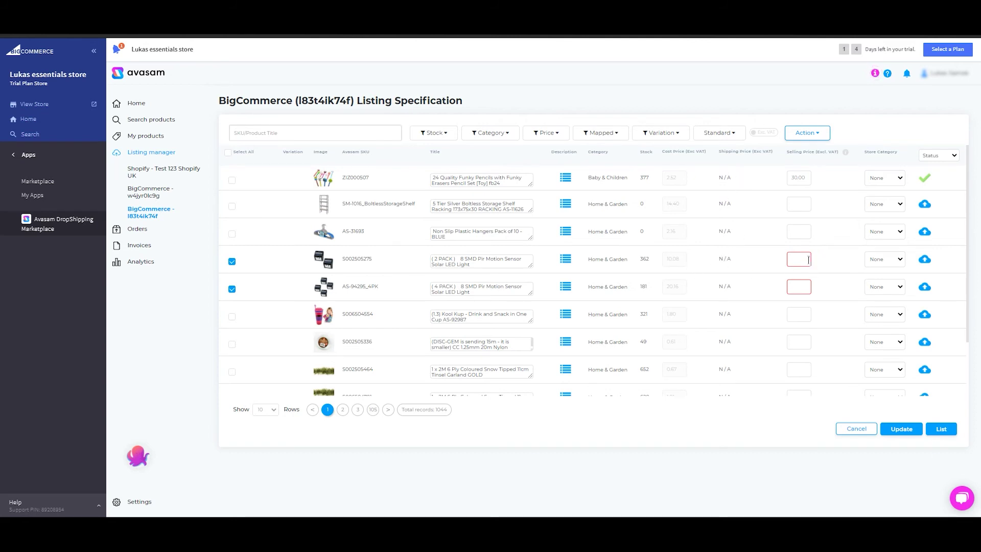
left_click(724, 140)
left_click(722, 157)
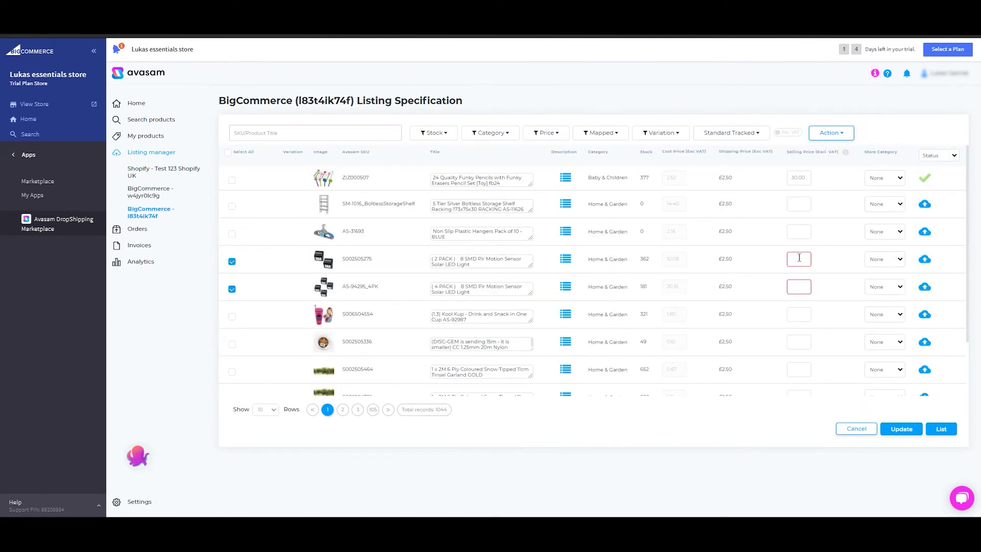
Set selling prices 30 and 60, list both lights, and open the storefront
left_click(799, 258)
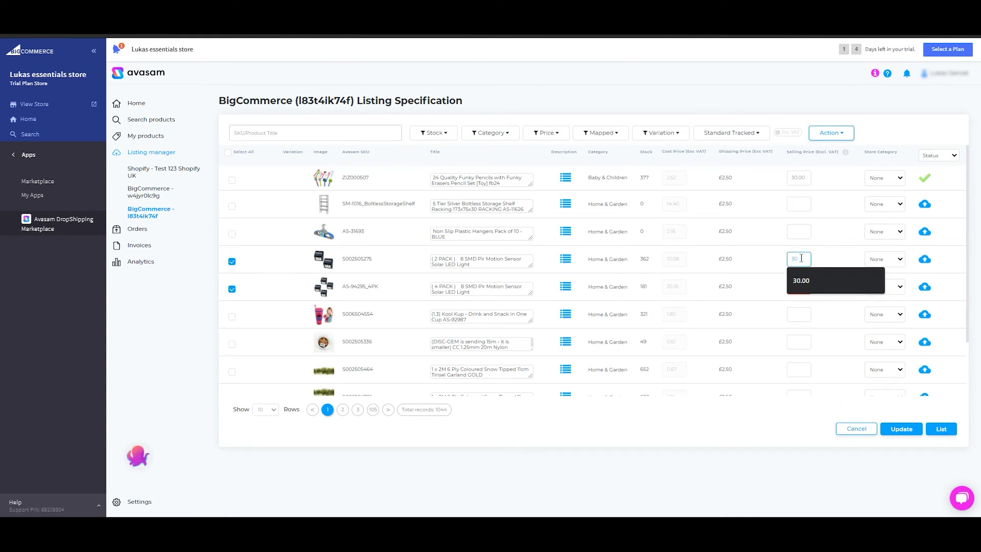
type("30")
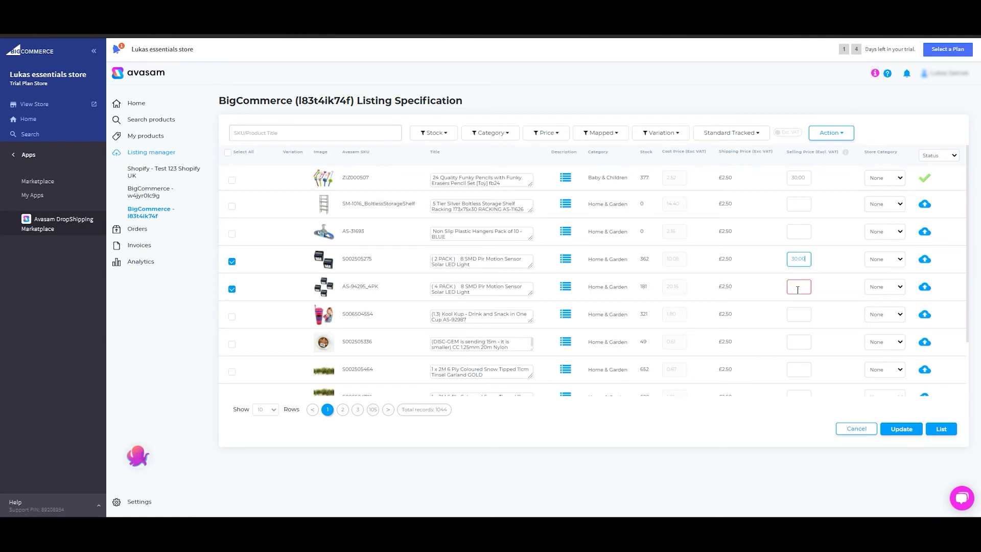
left_click(798, 287)
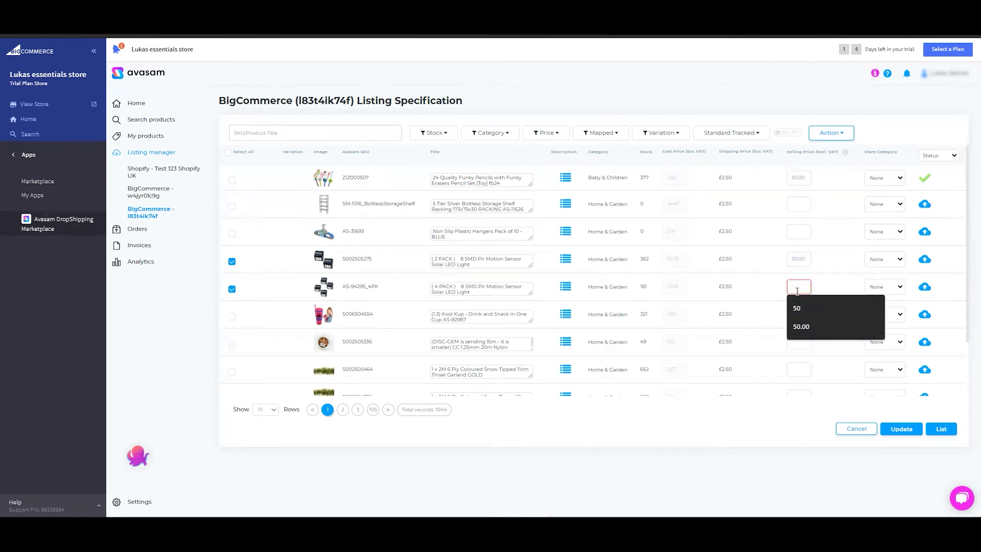
type("60")
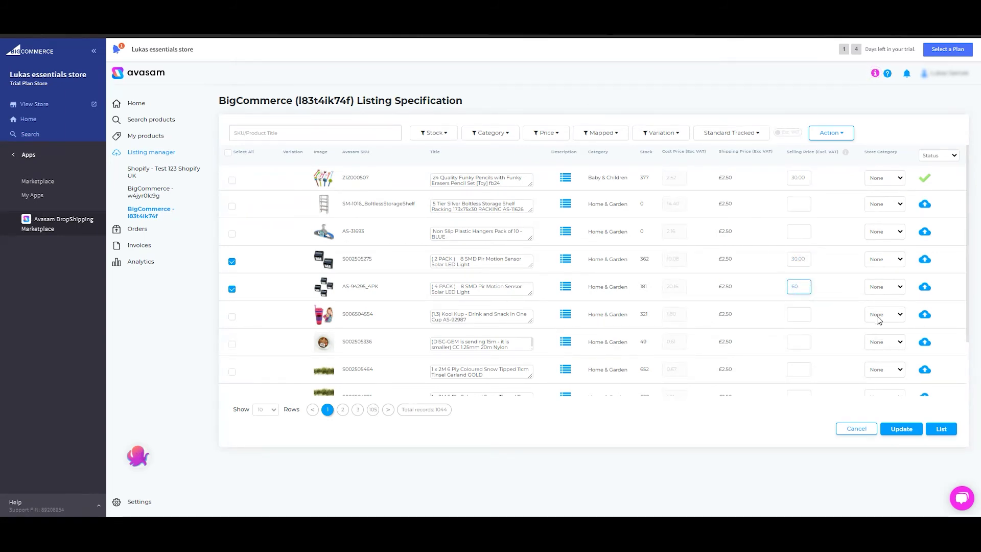
left_click(943, 429)
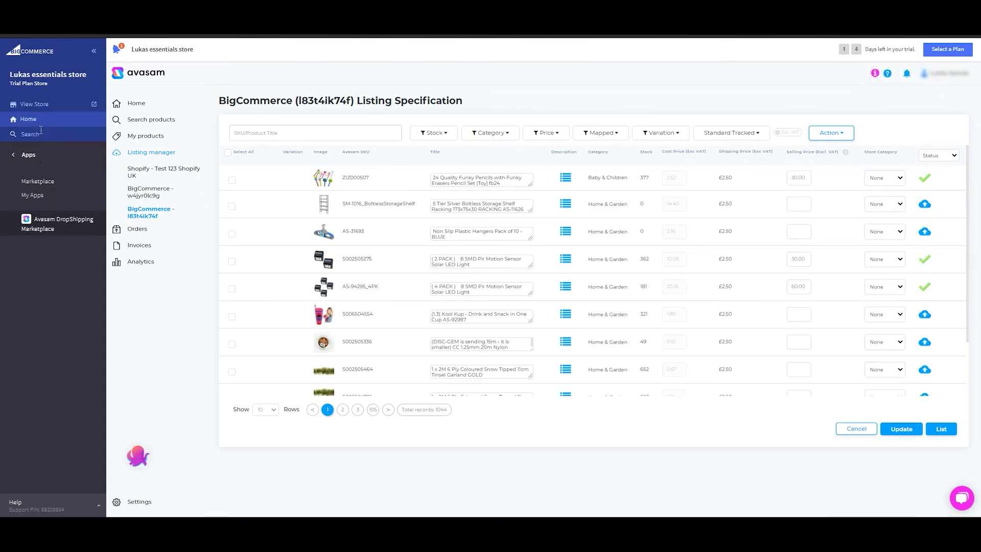
left_click(41, 103)
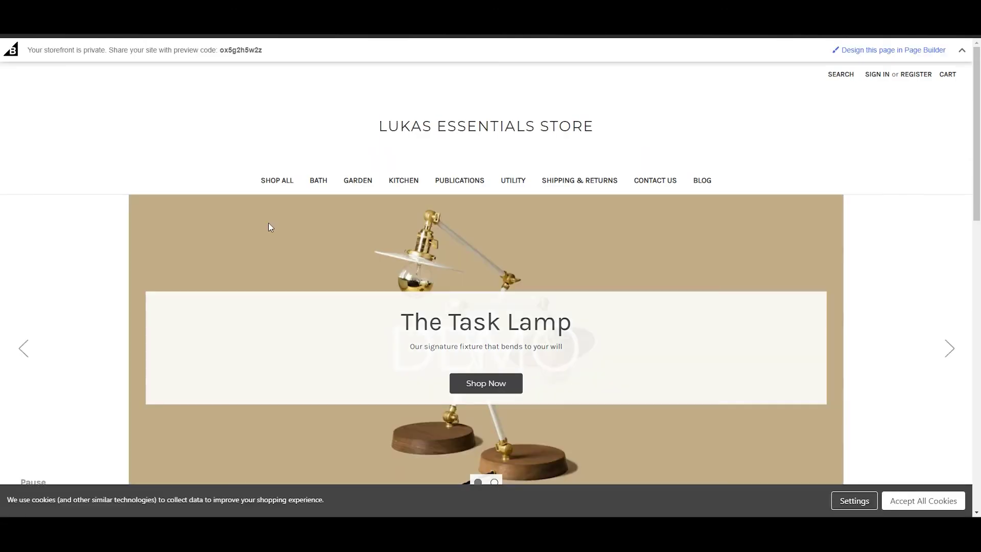
Find both lights under New Products and Quick view the 4-pack solar light
scroll(270, 230, "down", 12)
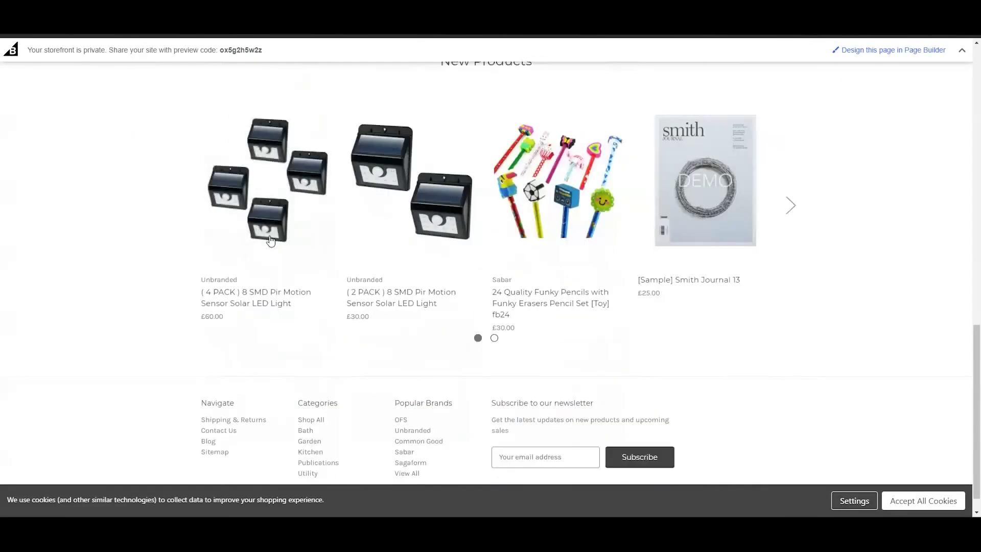
scroll(270, 241, "up", 3)
scroll(294, 293, "down", 1)
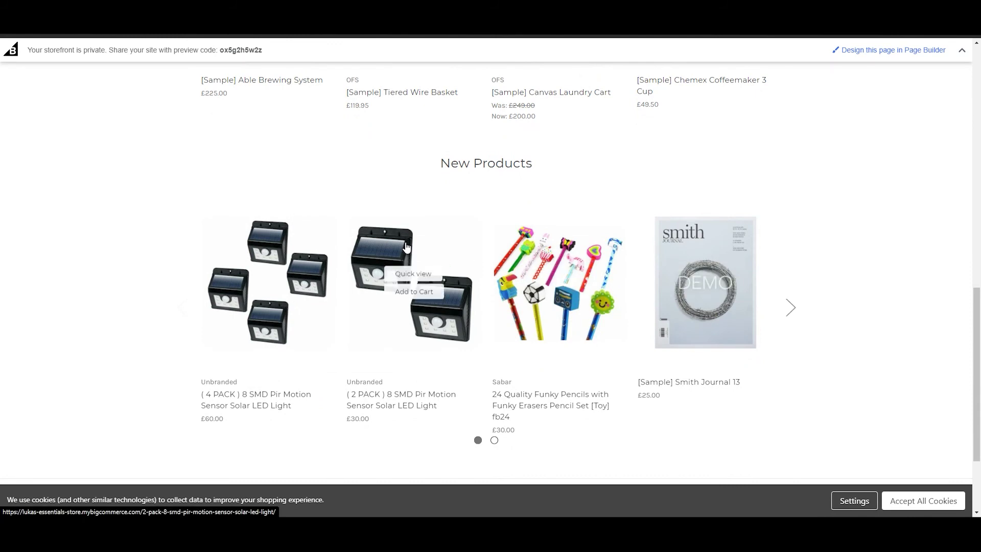
mouse_move(540, 246)
mouse_move(301, 289)
left_click(262, 274)
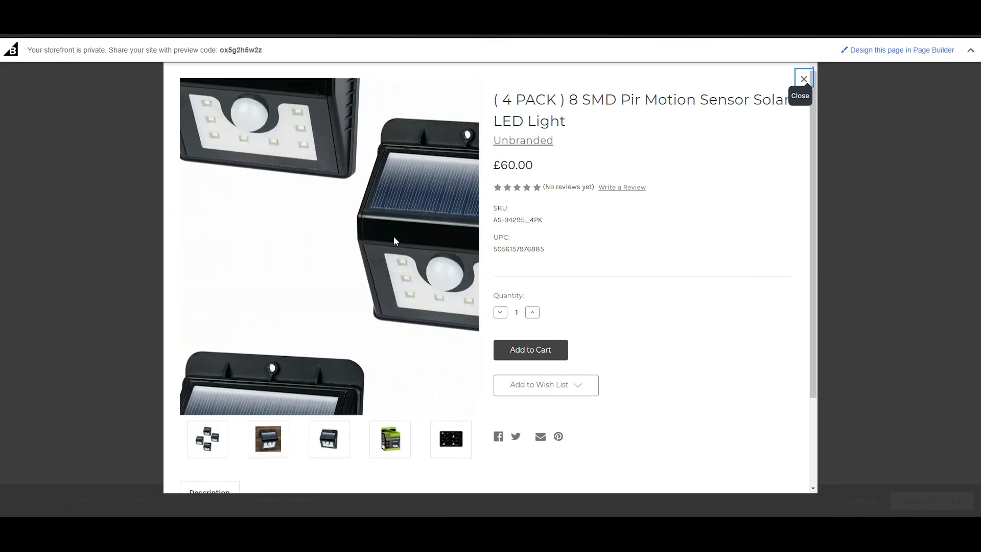
scroll(658, 256, "down", 2)
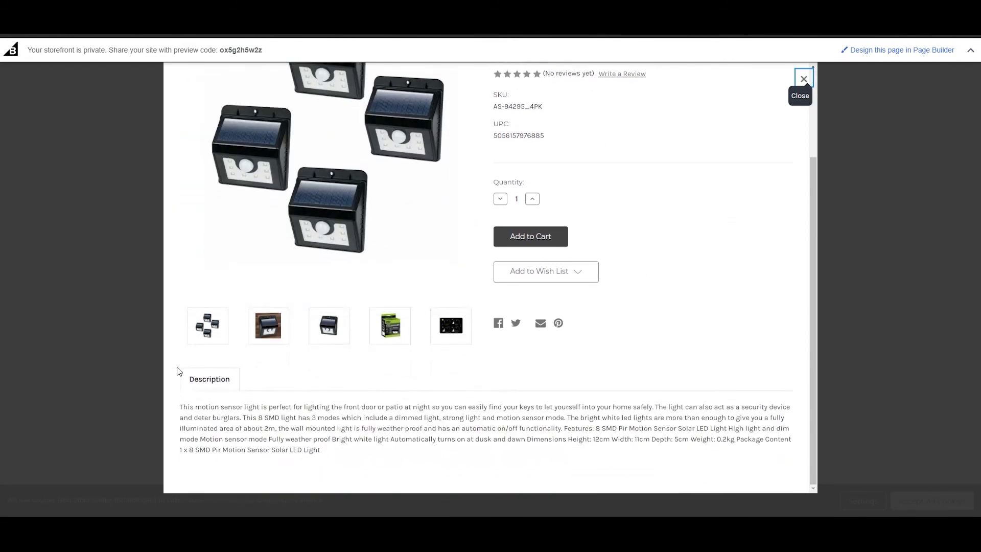
scroll(395, 424, "up", 2)
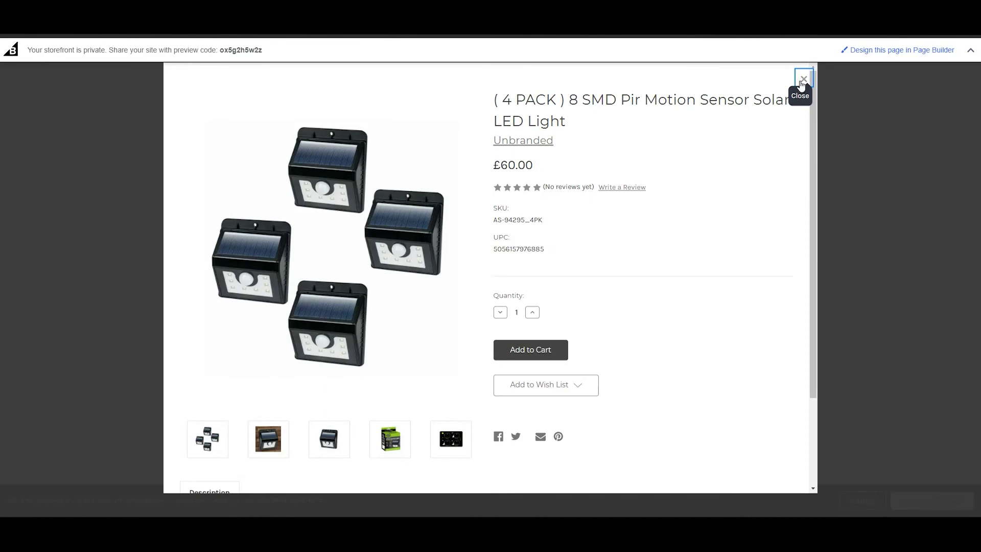
Close the 4-pack preview and view the 2-pack product page at £30.00
left_click(803, 80)
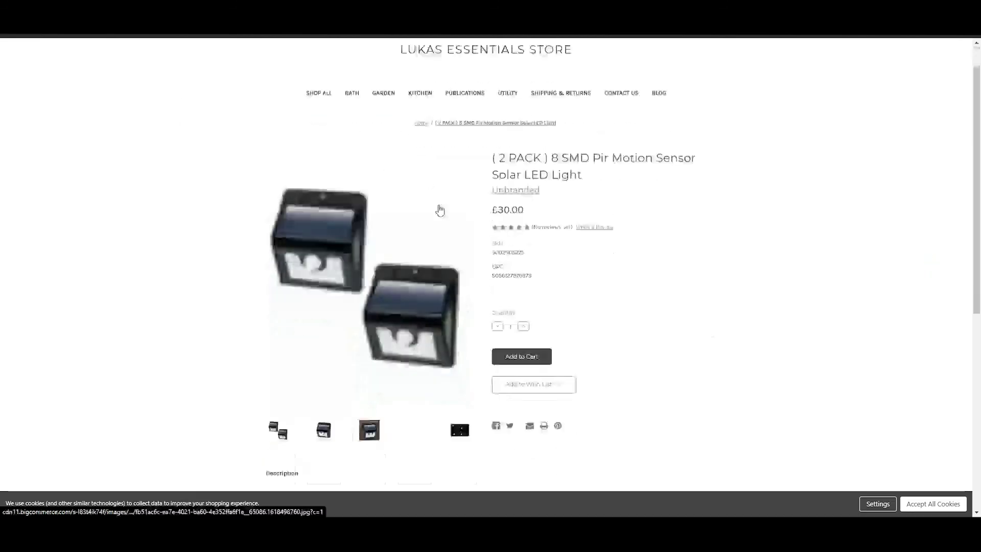
scroll(440, 210, "down", 2)
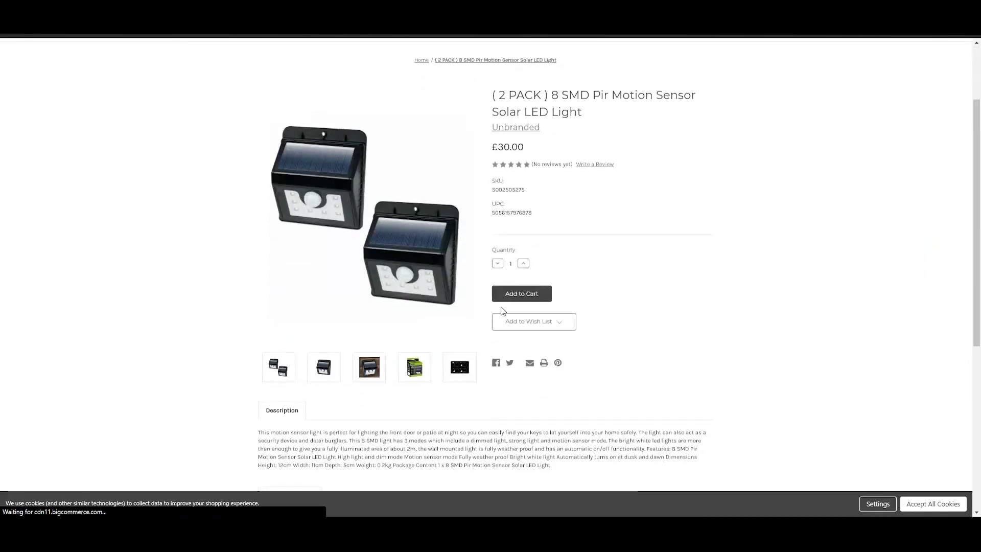
scroll(664, 331, "up", 3)
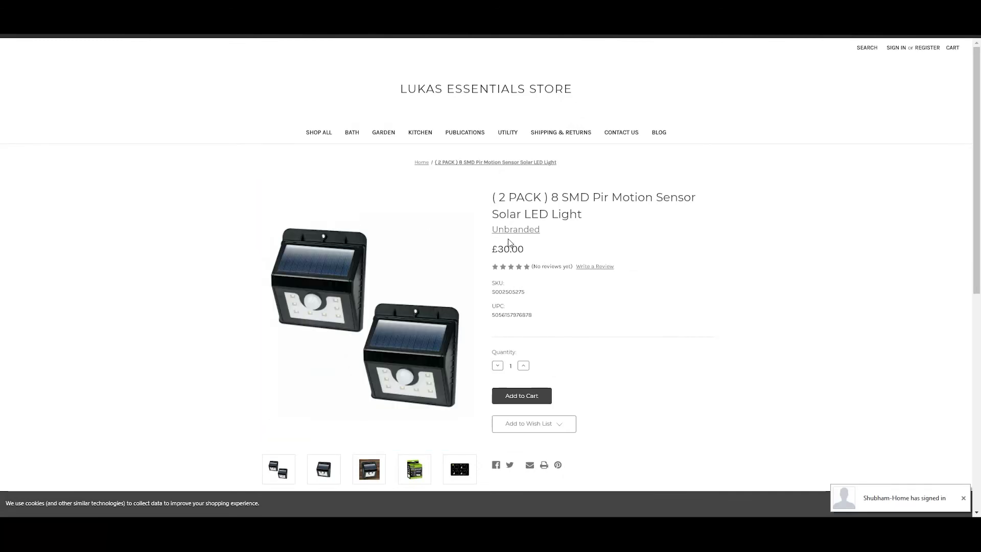
Close the storefront tab to return to Avasam's listings and open the Help panel
key("ctrl+w")
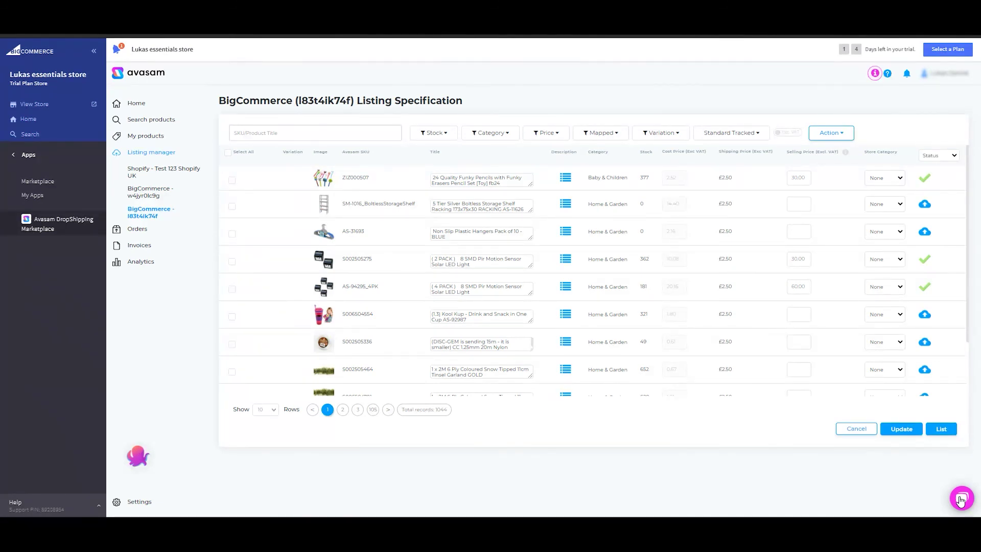
left_click(960, 499)
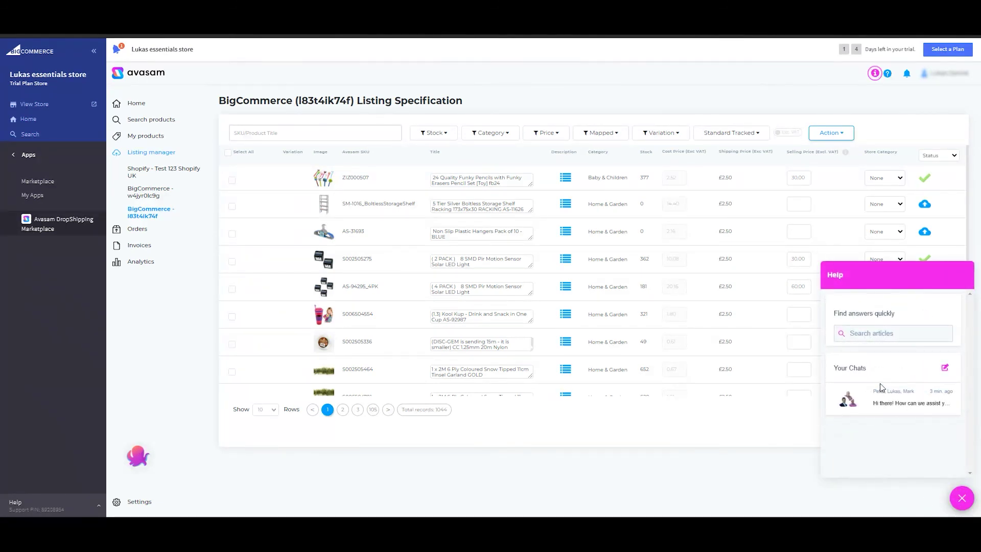